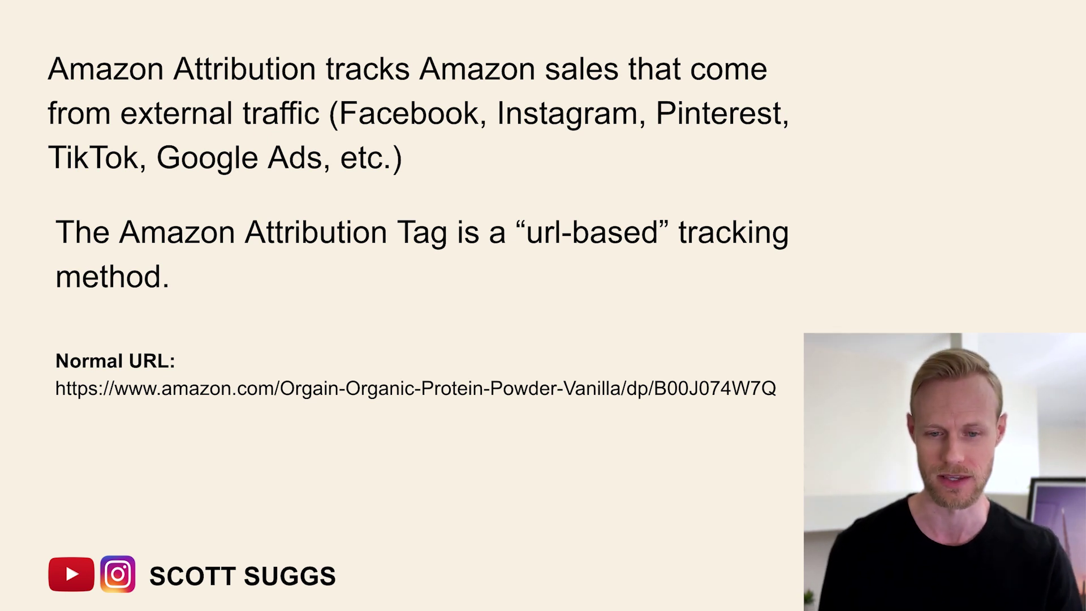
pyautogui.press('Right')
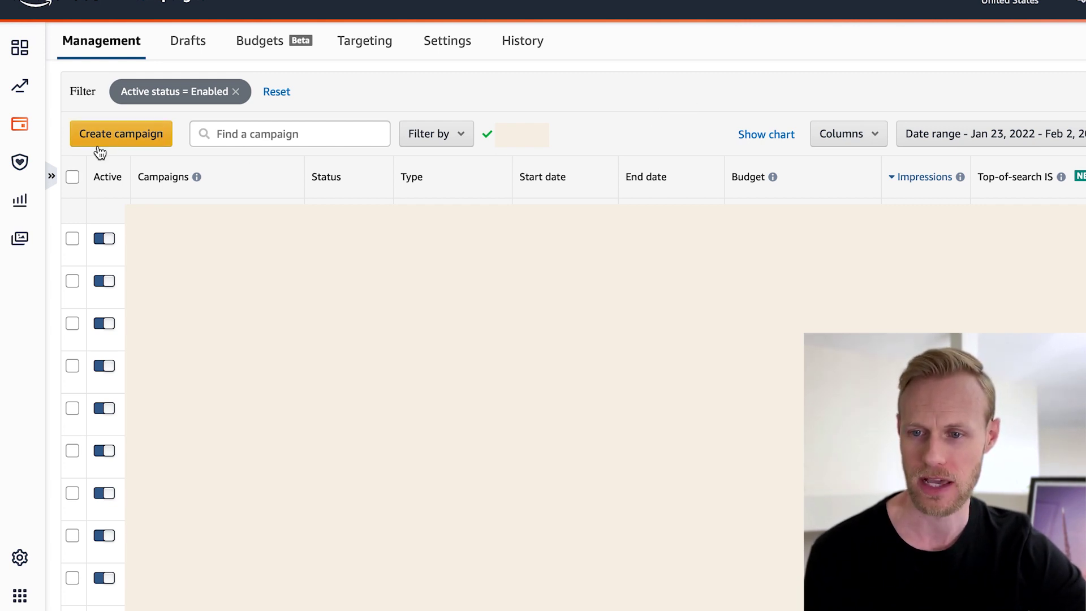
# - Open Amazon Attribution in the measurement and reporting area and start creating a new campaign
pyautogui.click(19, 203)
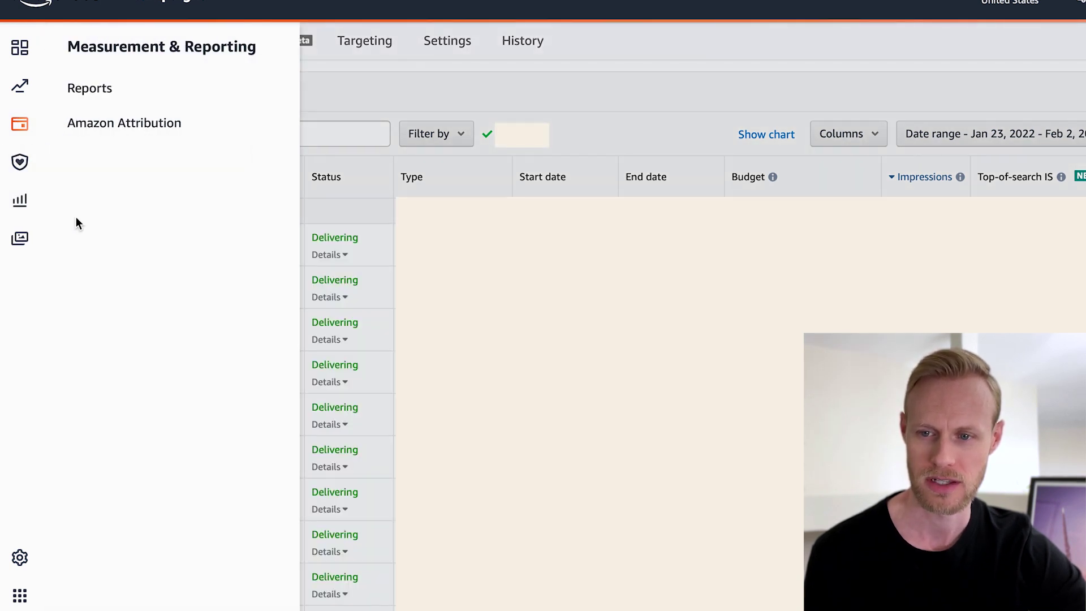
pyautogui.click(128, 125)
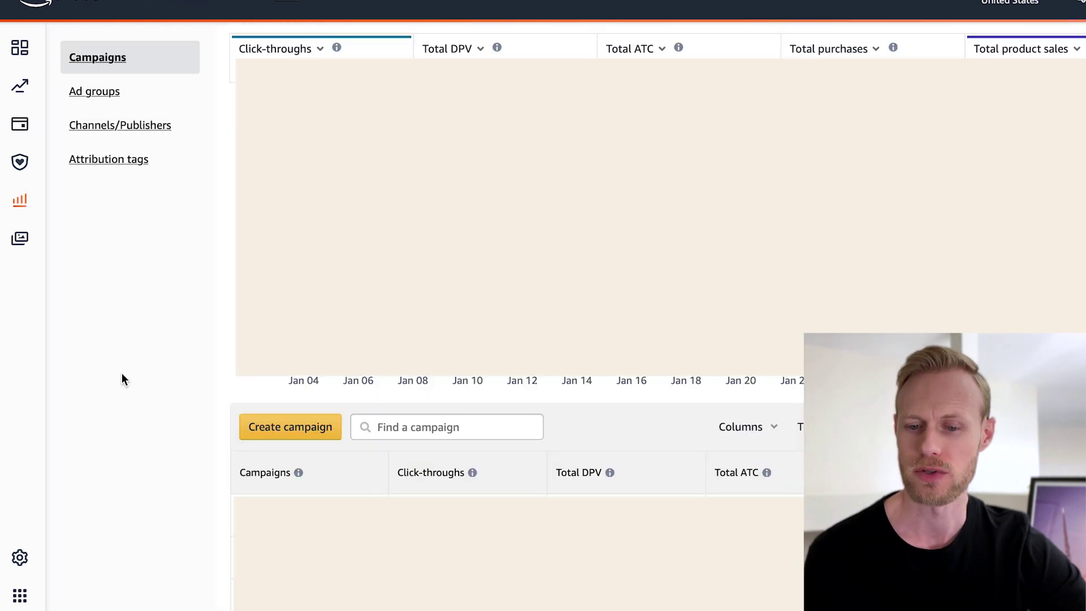
pyautogui.click(310, 436)
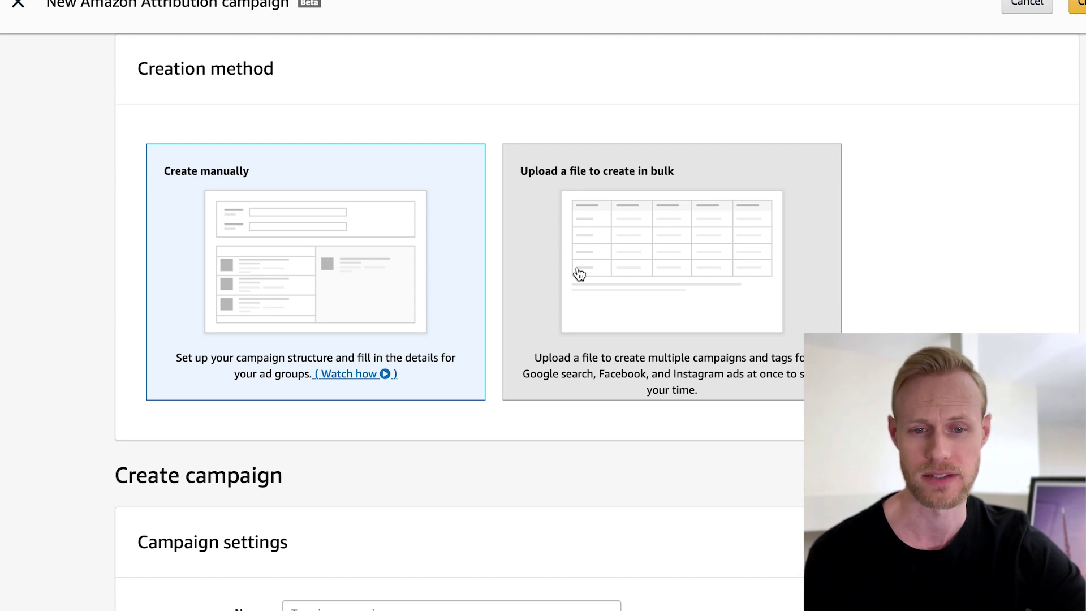
# - Check the publisher choices for the bulk file upload method and return the creation method to Create manually
pyautogui.click(579, 274)
pyautogui.scroll(-3, 621, 306)
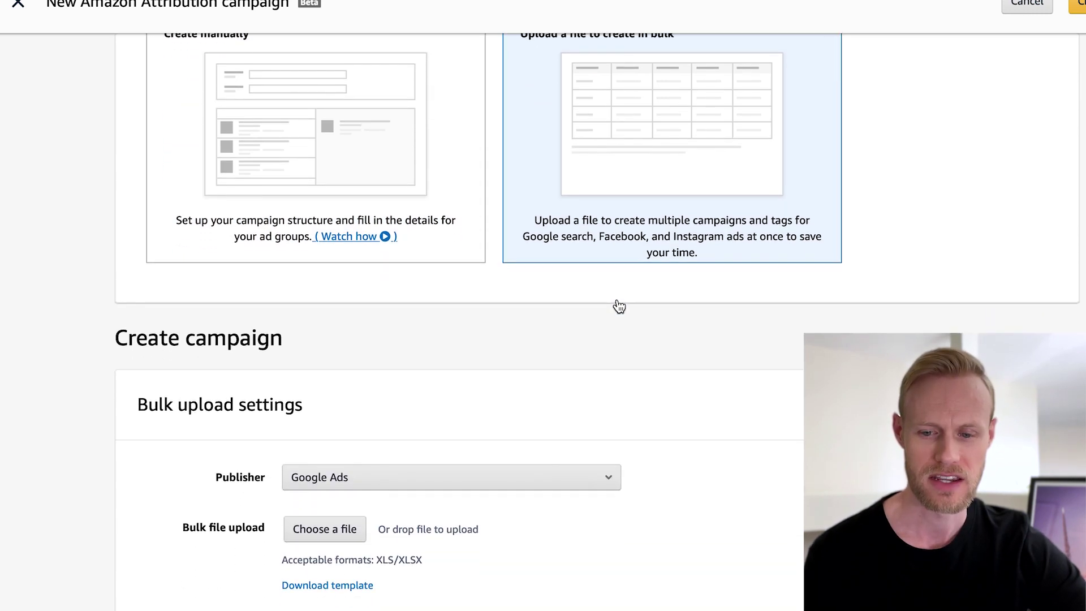
pyautogui.click(467, 475)
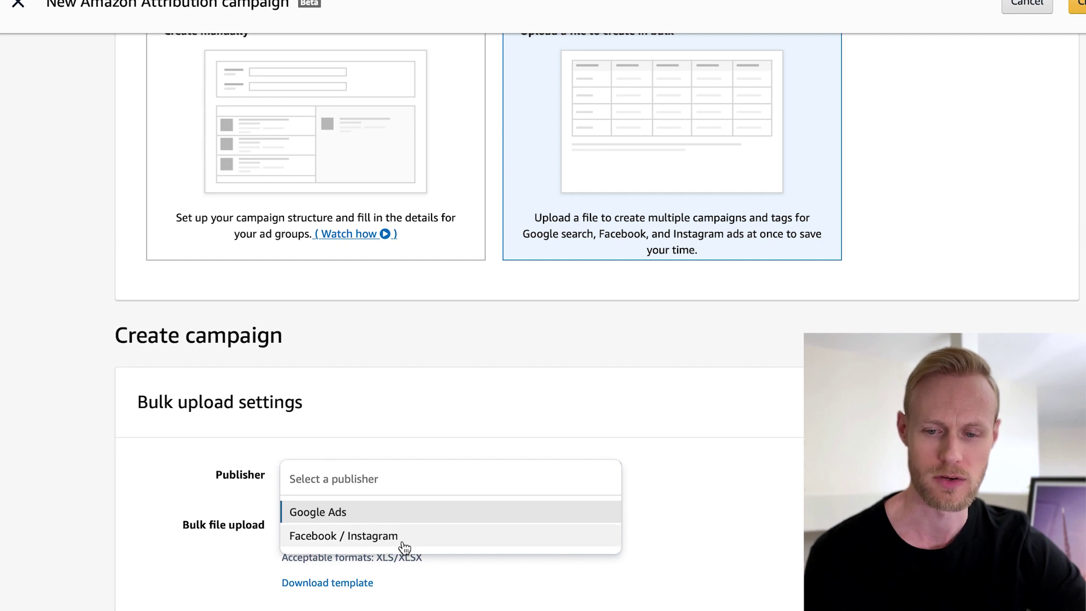
pyautogui.click(323, 514)
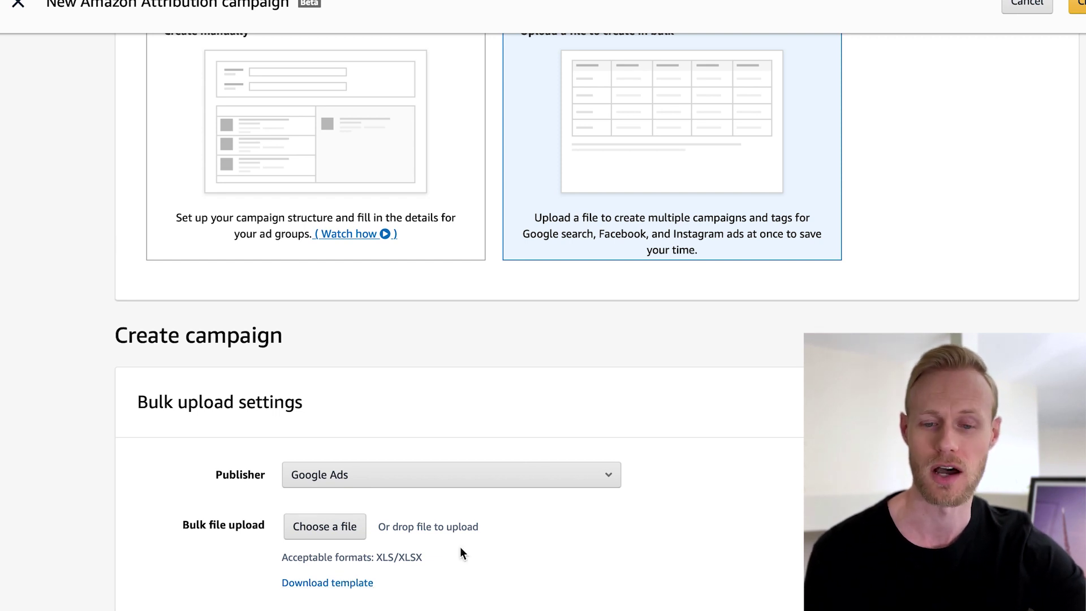
pyautogui.scroll(2, 582, 429)
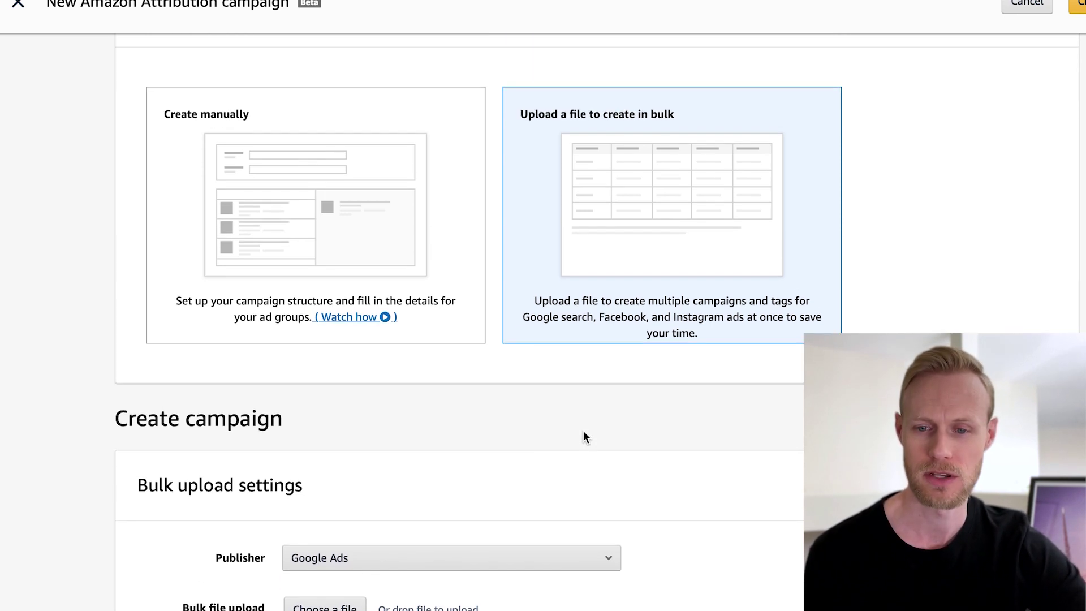
pyautogui.click(315, 189)
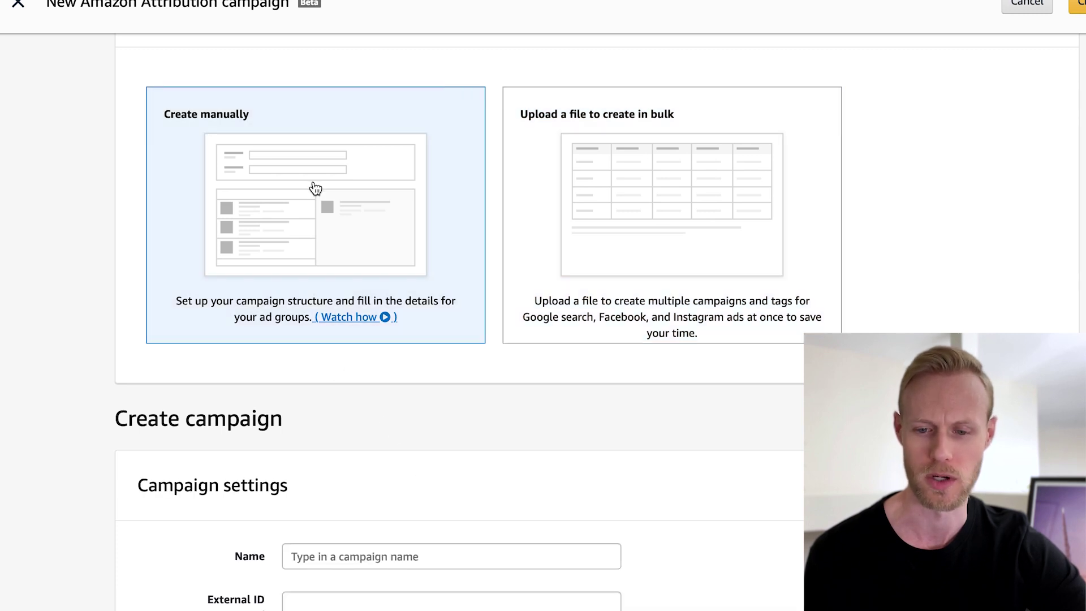
# - Name the campaign "Plant Protein | FB | 15Off date" in the campaign settings
pyautogui.scroll(-2, 73, 269)
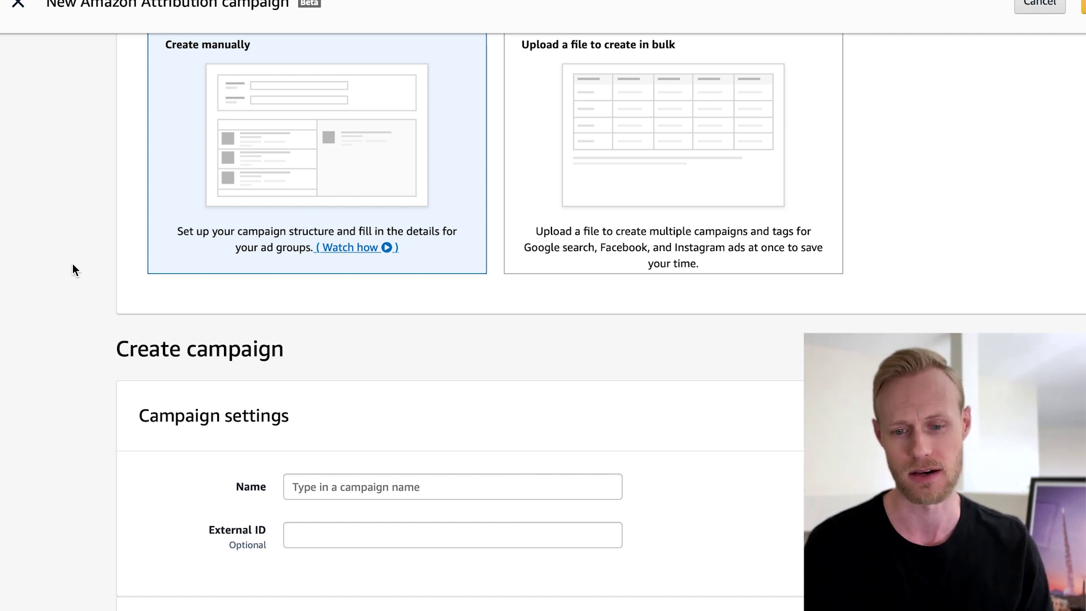
pyautogui.click(347, 483)
pyautogui.write('Plant Protein | FB | 15Off  date')
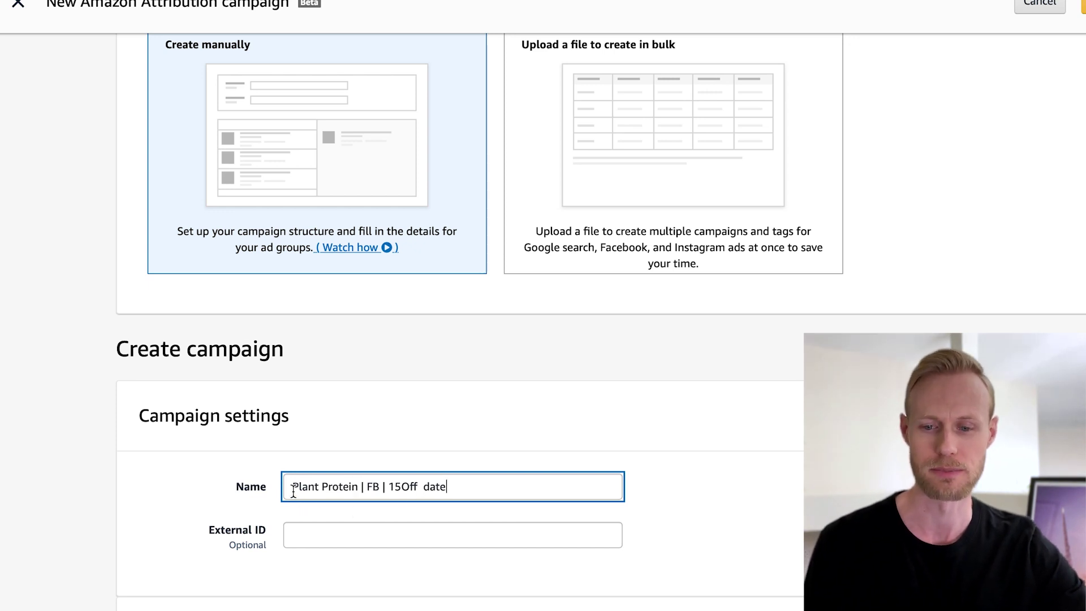
pyautogui.doubleClick(371, 486)
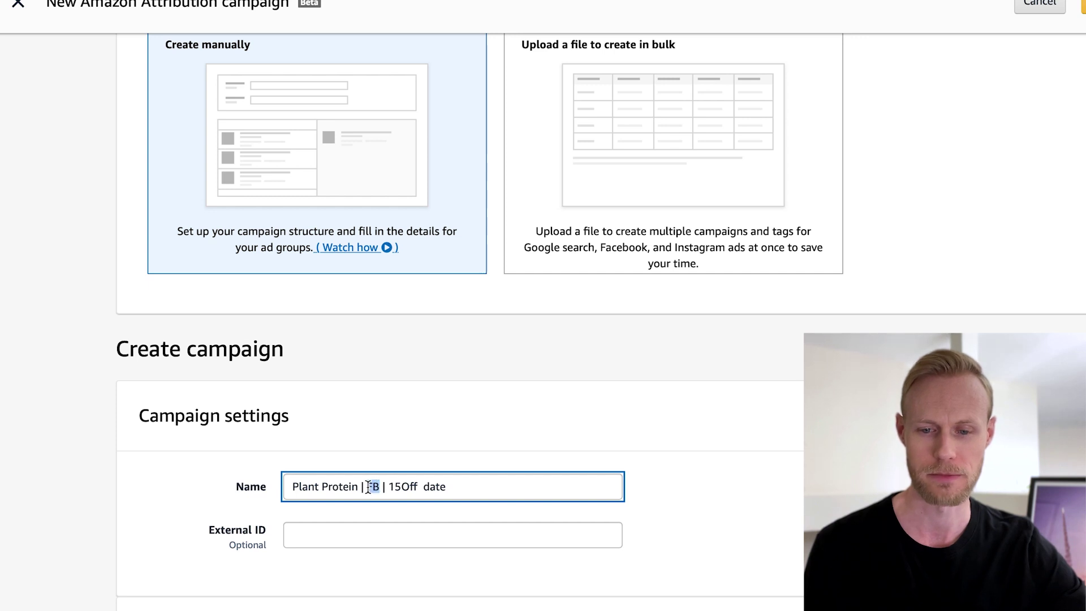
pyautogui.moveTo(388, 486); pyautogui.dragTo(419, 485)
pyautogui.click(419, 486)
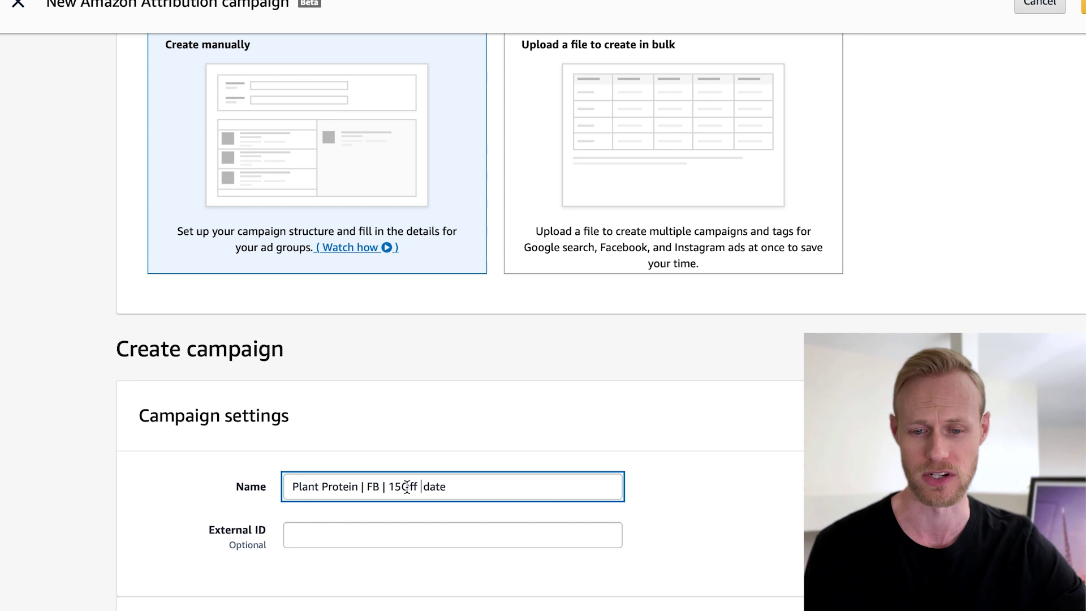
pyautogui.doubleClick(428, 487)
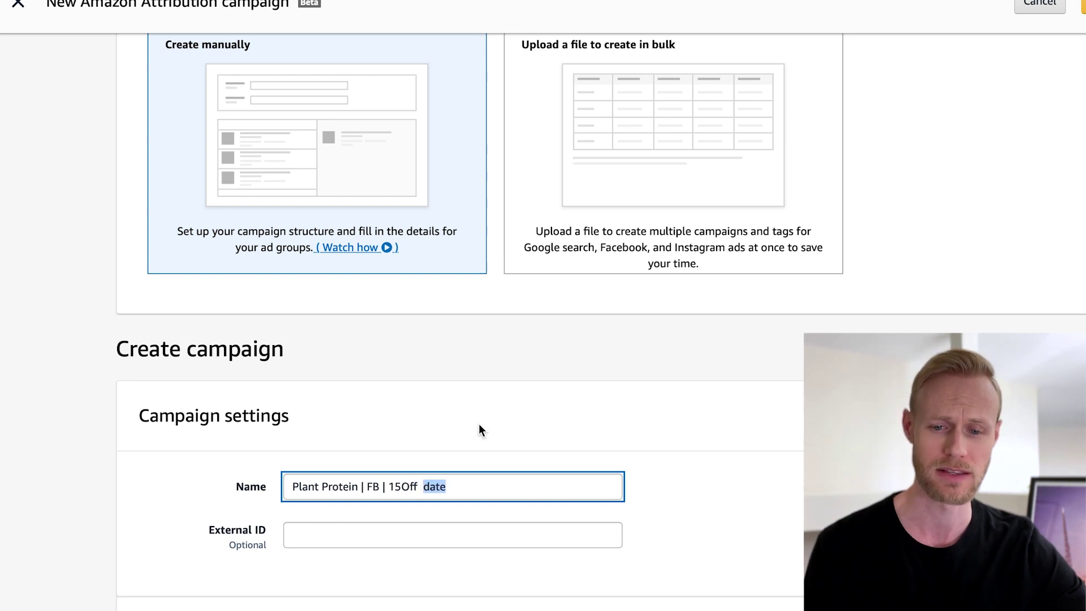
pyautogui.click(441, 450)
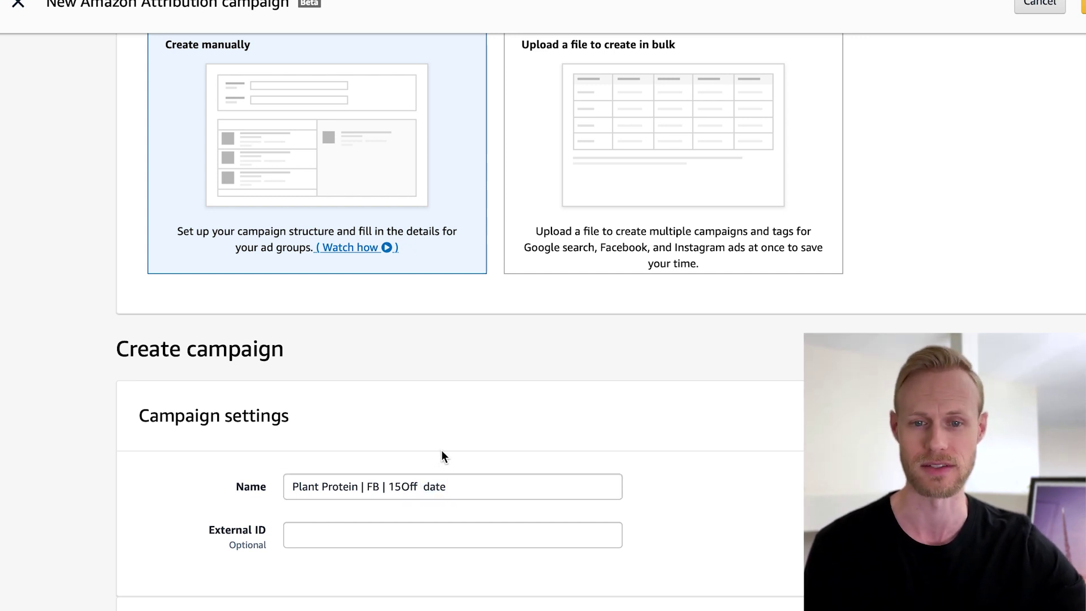
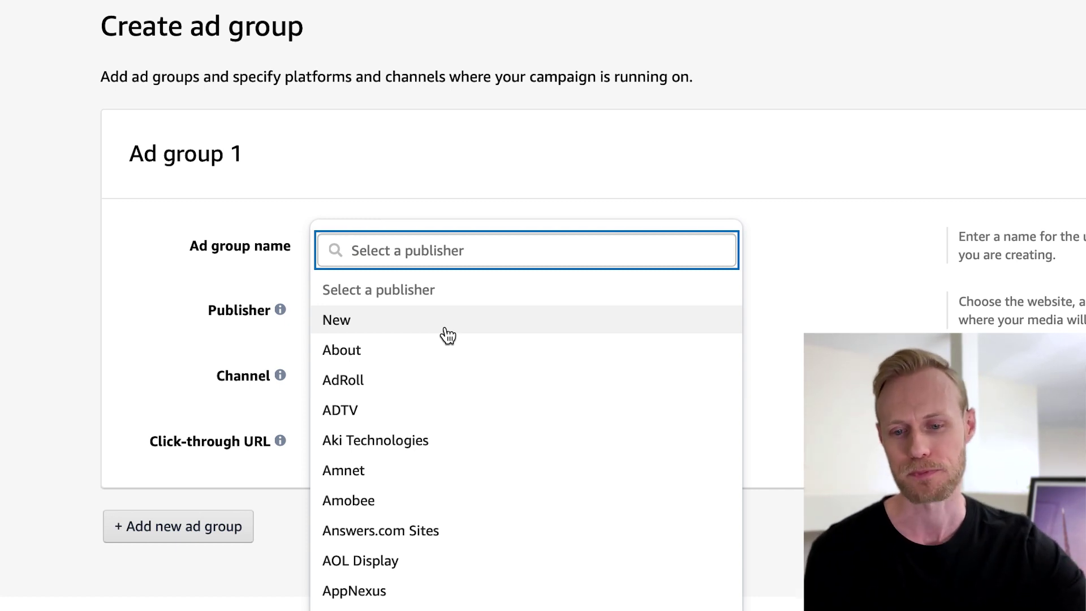
# - Look through the available publishers and choose Facebook for Ad group 1
pyautogui.scroll(-3, 430, 393)
pyautogui.scroll(-15, 430, 394)
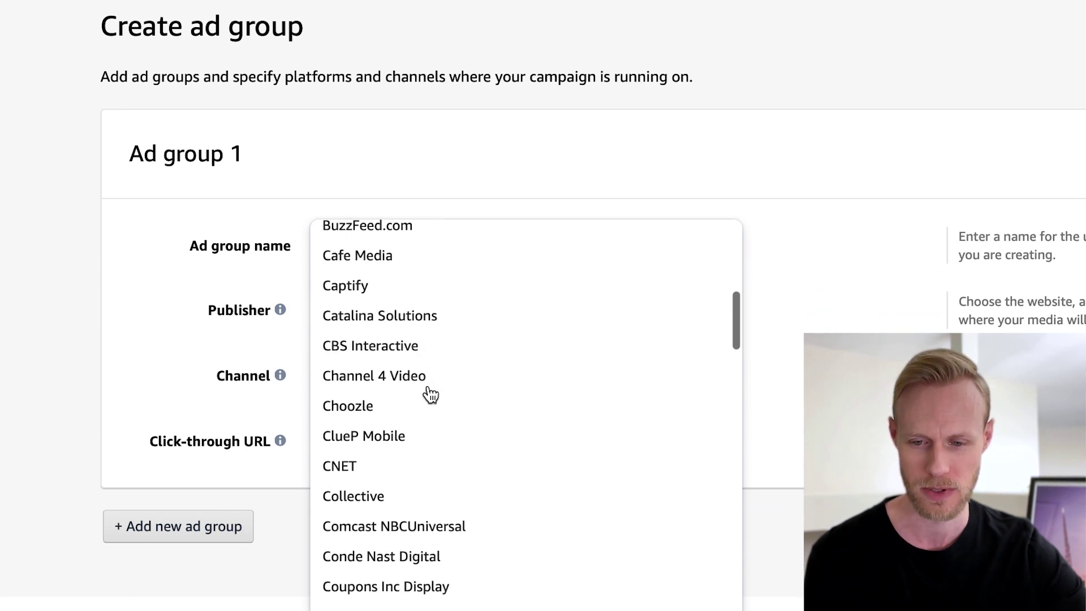
pyautogui.scroll(3, 430, 393)
pyautogui.scroll(2, 419, 385)
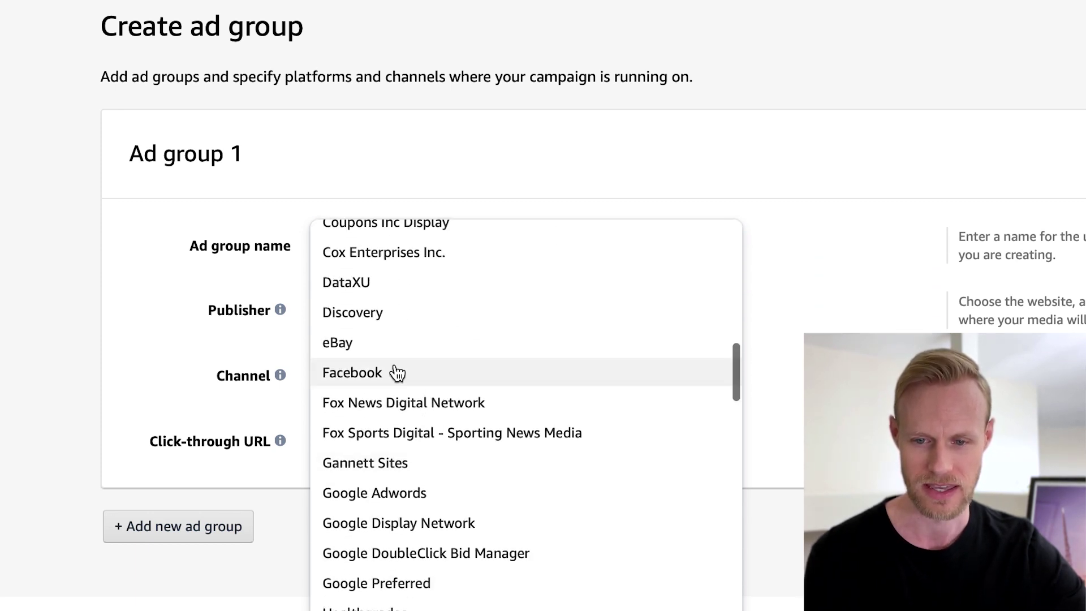
pyautogui.scroll(10, 391, 374)
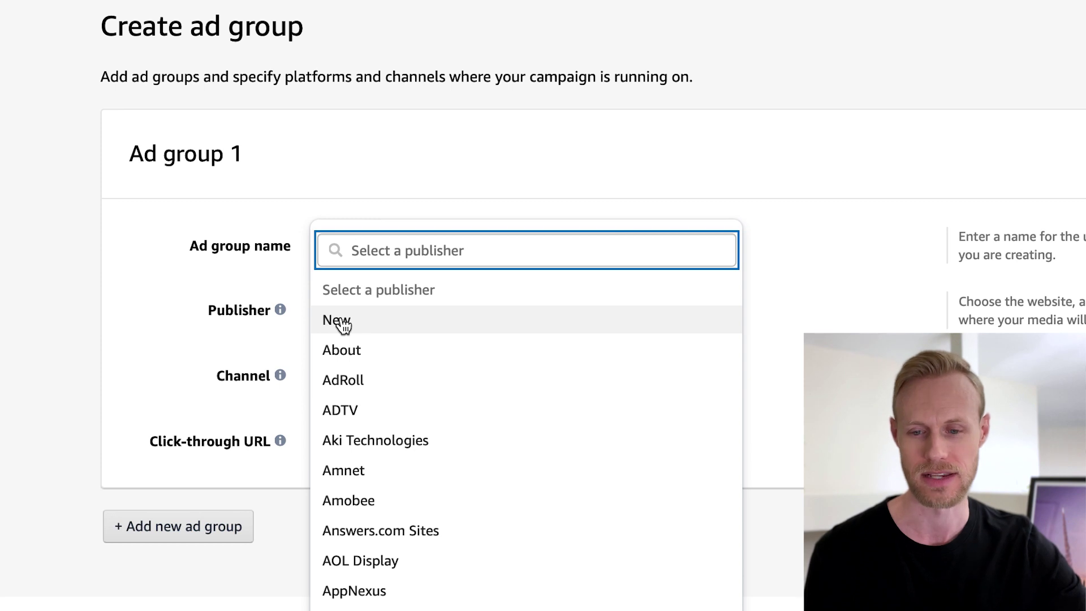
pyautogui.scroll(-15, 382, 442)
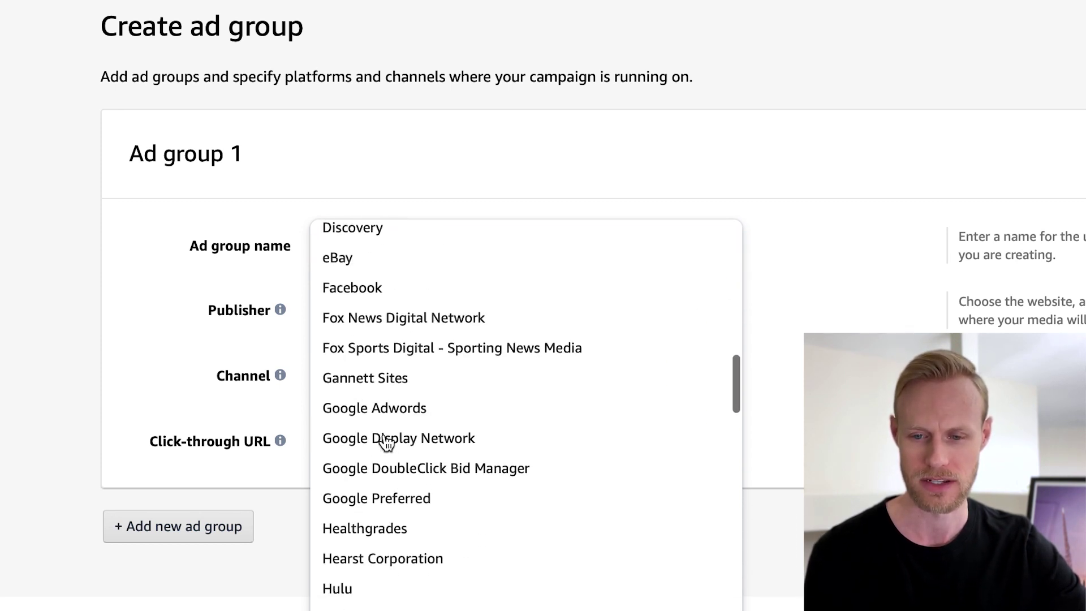
pyautogui.scroll(2, 385, 441)
pyautogui.click(351, 371)
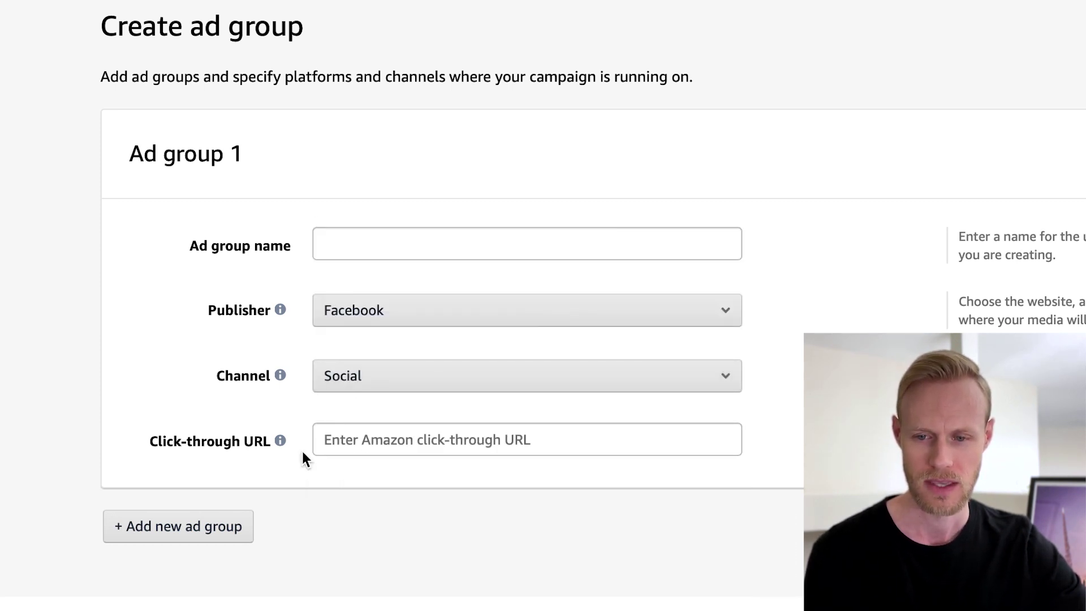
# - Check the channel description and options for Ad group 1 and select Social
pyautogui.click(440, 380)
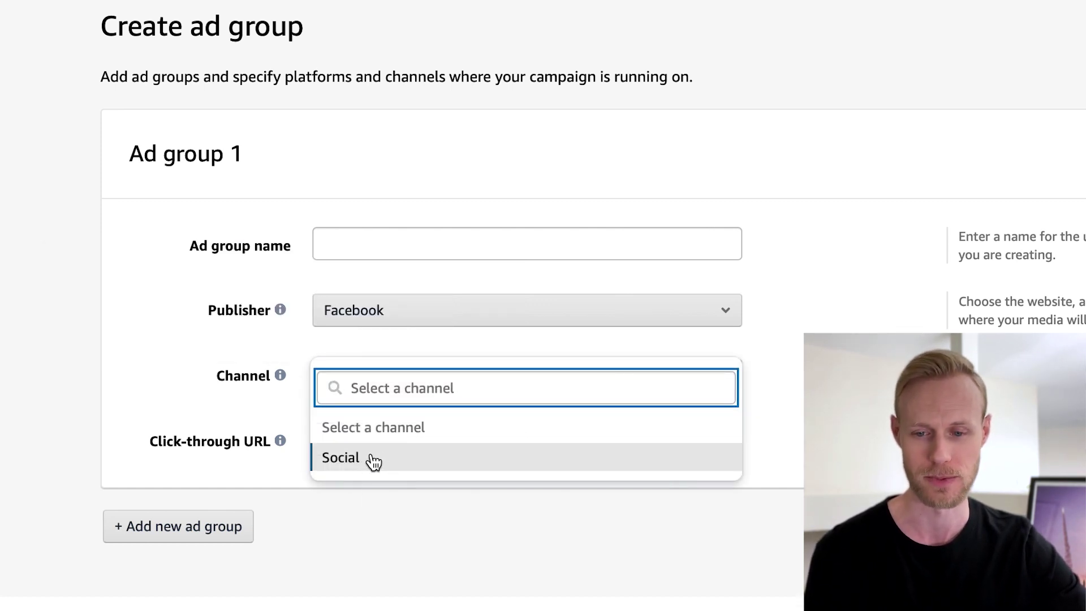
pyautogui.press('Return')
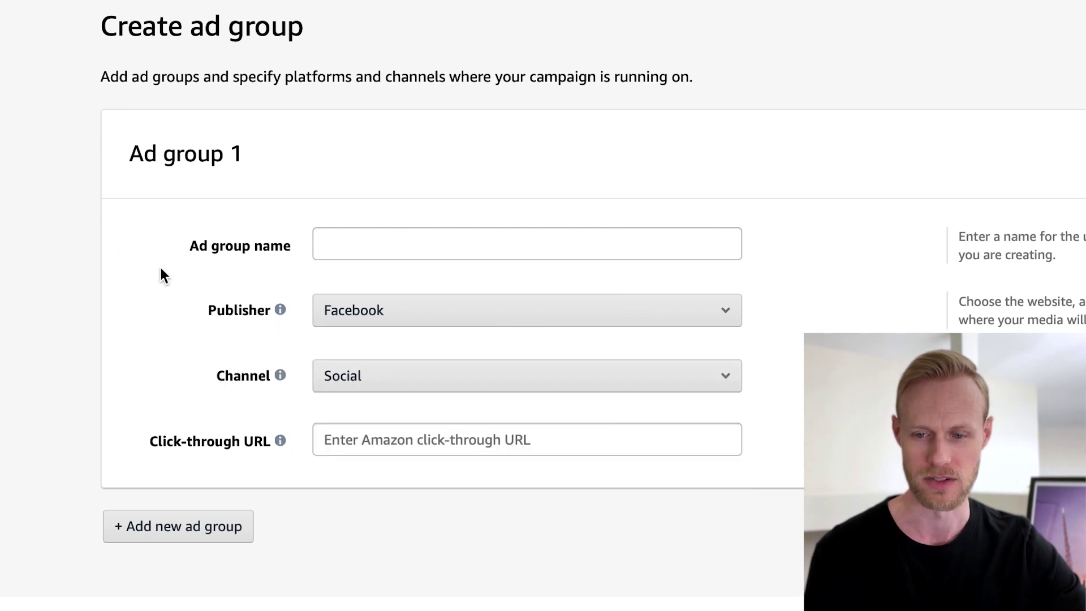
pyautogui.moveTo(279, 378)
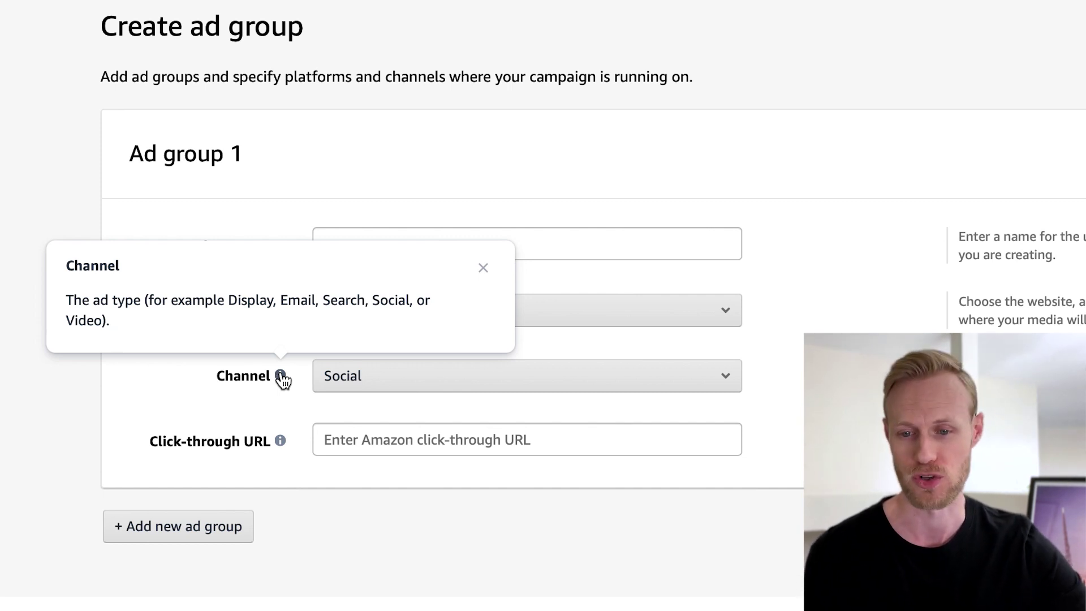
pyautogui.click(503, 390)
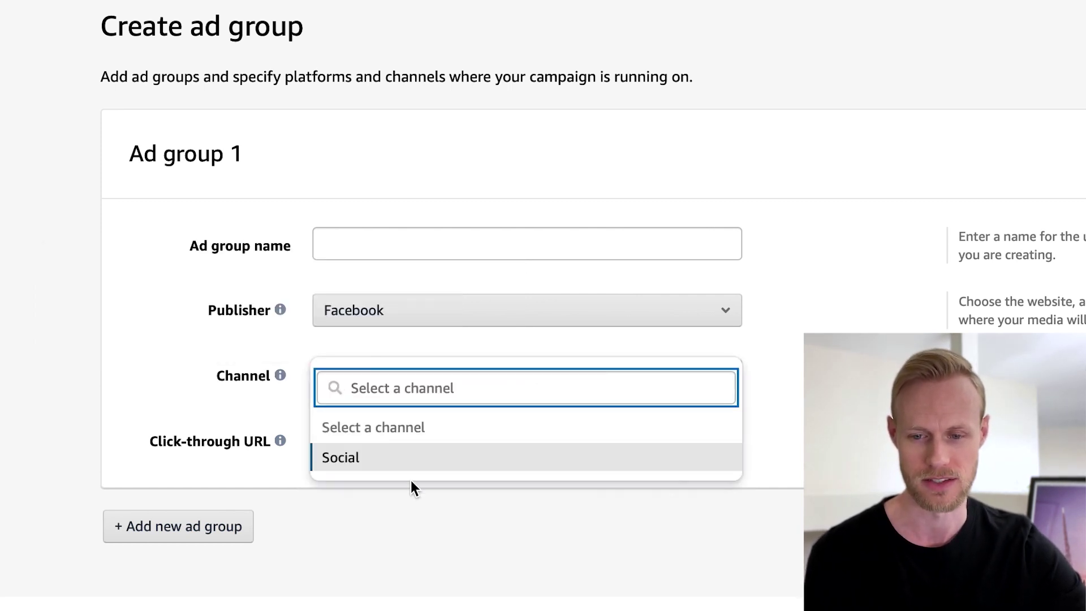
pyautogui.click(373, 458)
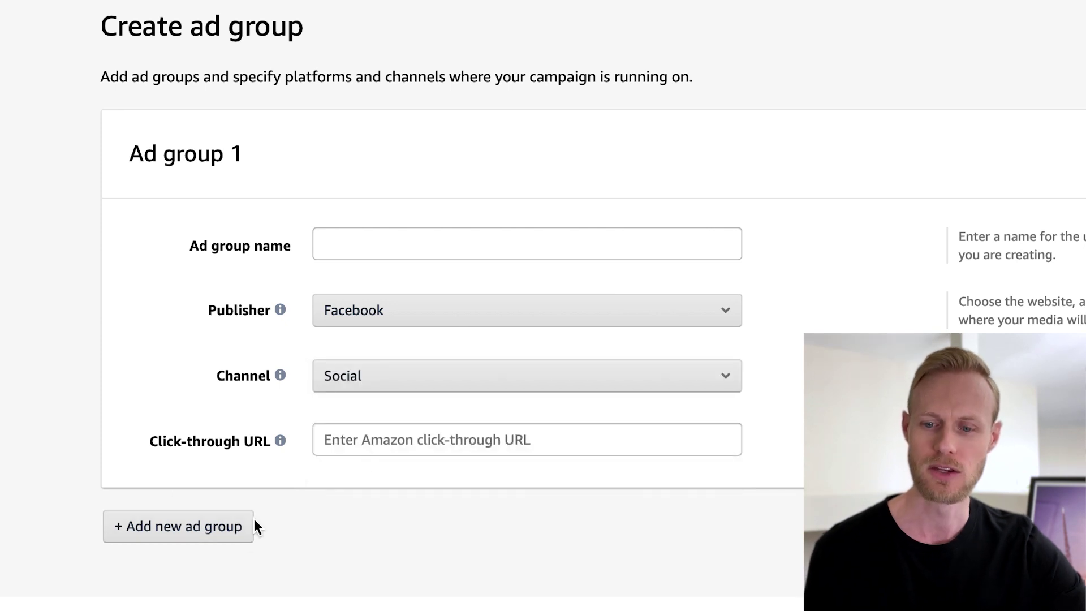
# - Paste the Amazon product page link as Ad group 1's click-through URL and name the group "Plant Protein | FB | Video Ad 1"
pyautogui.click(278, 444)
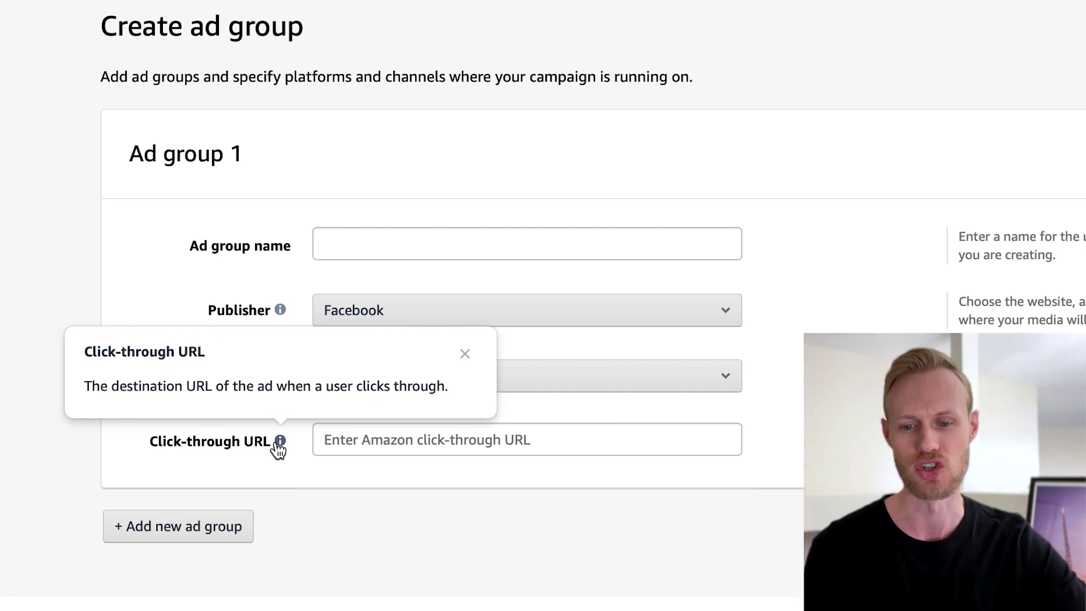
pyautogui.click(531, 428)
pyautogui.hotkey('ctrl', 'v')
pyautogui.click(188, 257)
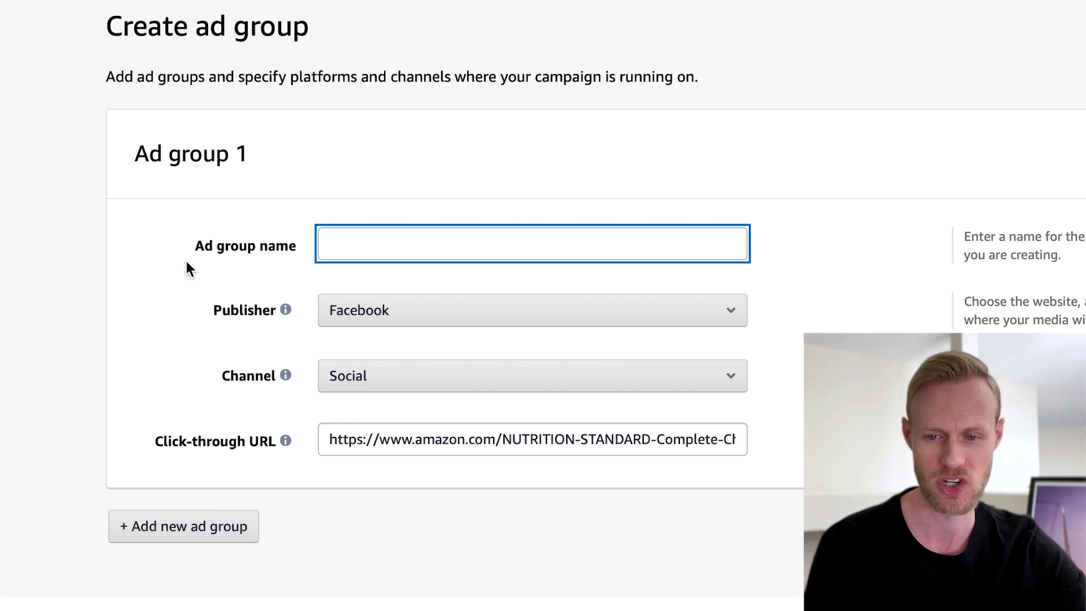
pyautogui.write('Plant Protein | FB | Video Ad 1')
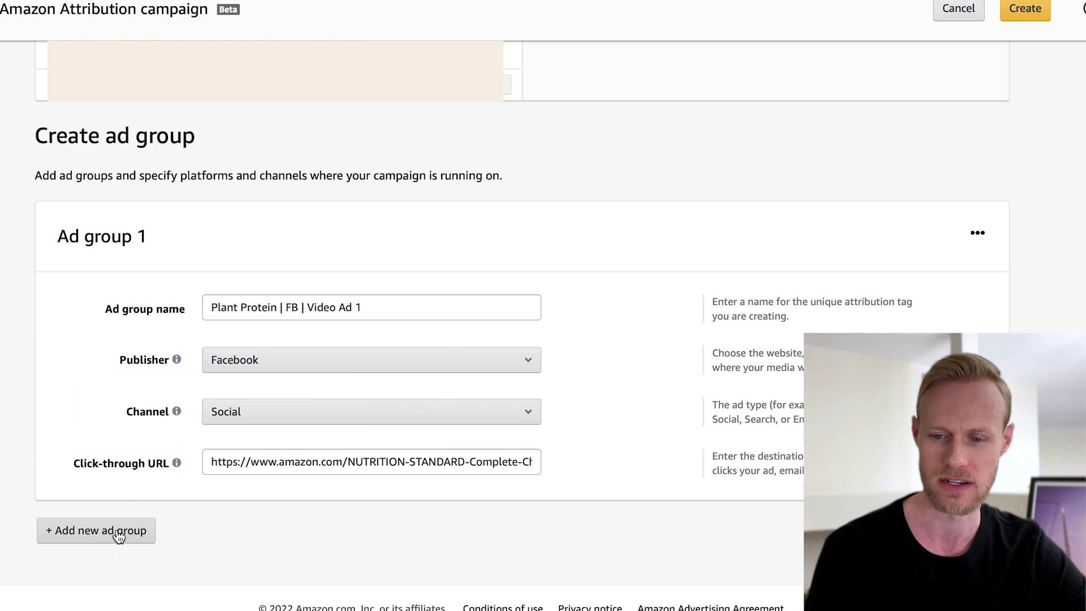
# - Duplicate Ad group 1 with its Facebook publisher, Social channel and click-through URL
pyautogui.click(982, 234)
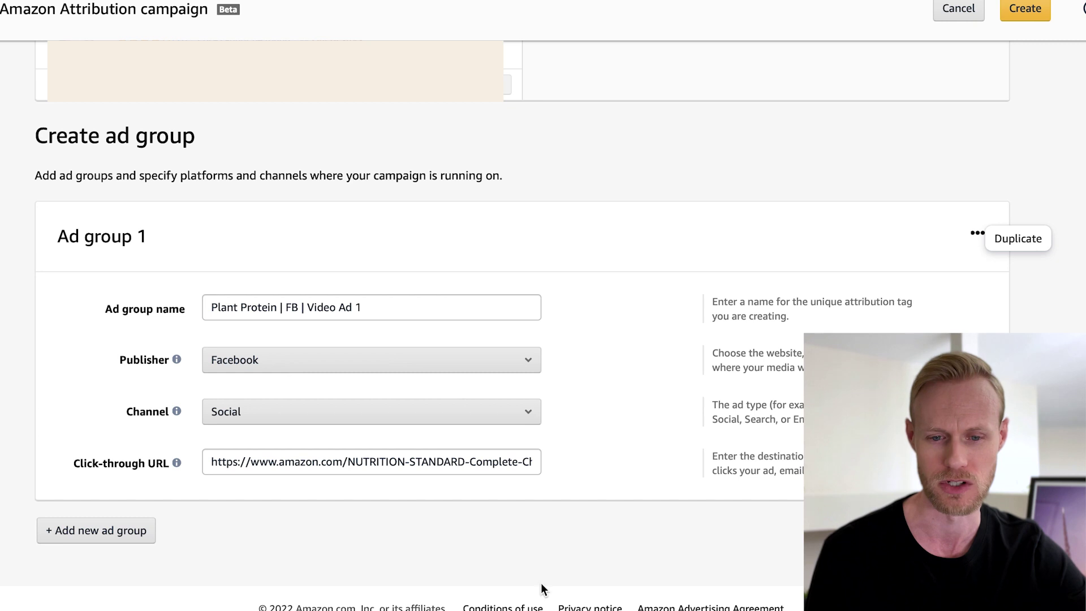
pyautogui.click(1017, 238)
pyautogui.scroll(-5, 613, 298)
pyautogui.scroll(1, 613, 298)
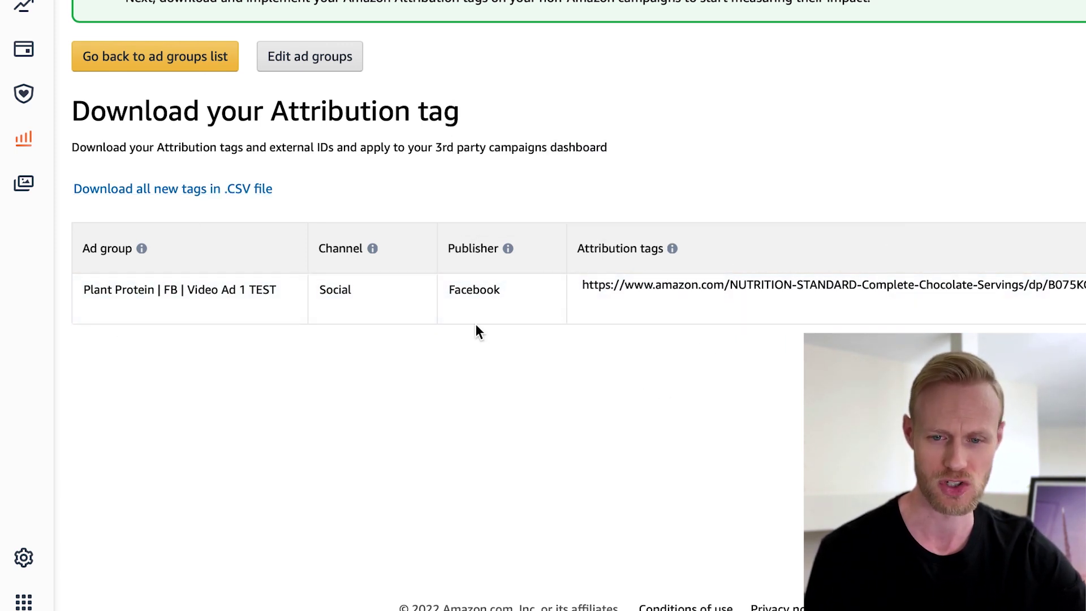
# - Select the attribution tag URL generated for the "Plant Protein | FB | Video Ad 1 TEST" ad group
pyautogui.hscroll(10, 733, 309)
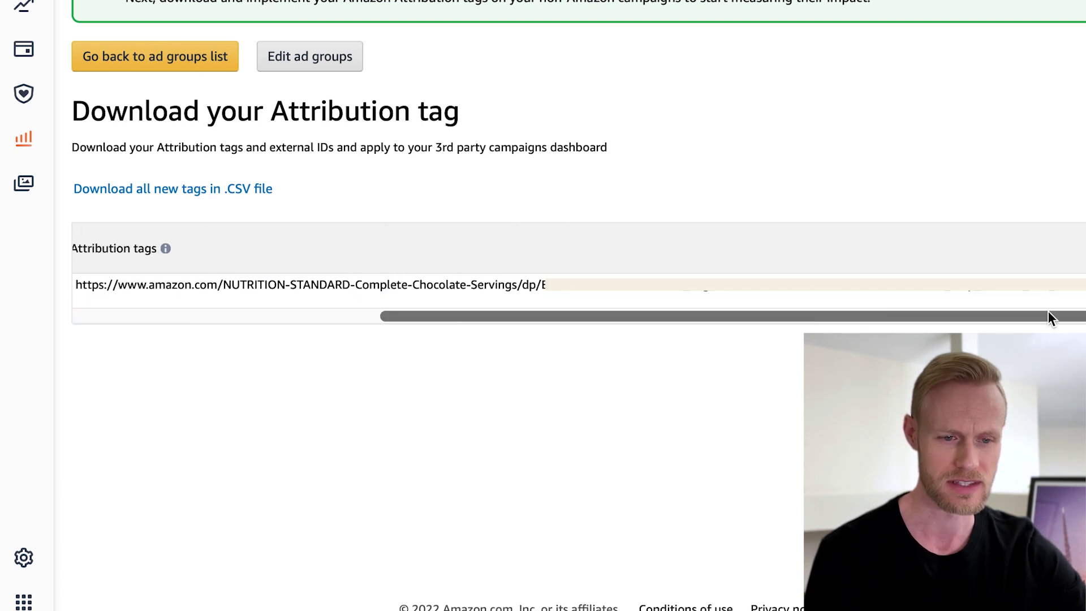
pyautogui.moveTo(826, 315); pyautogui.dragTo(548, 299)
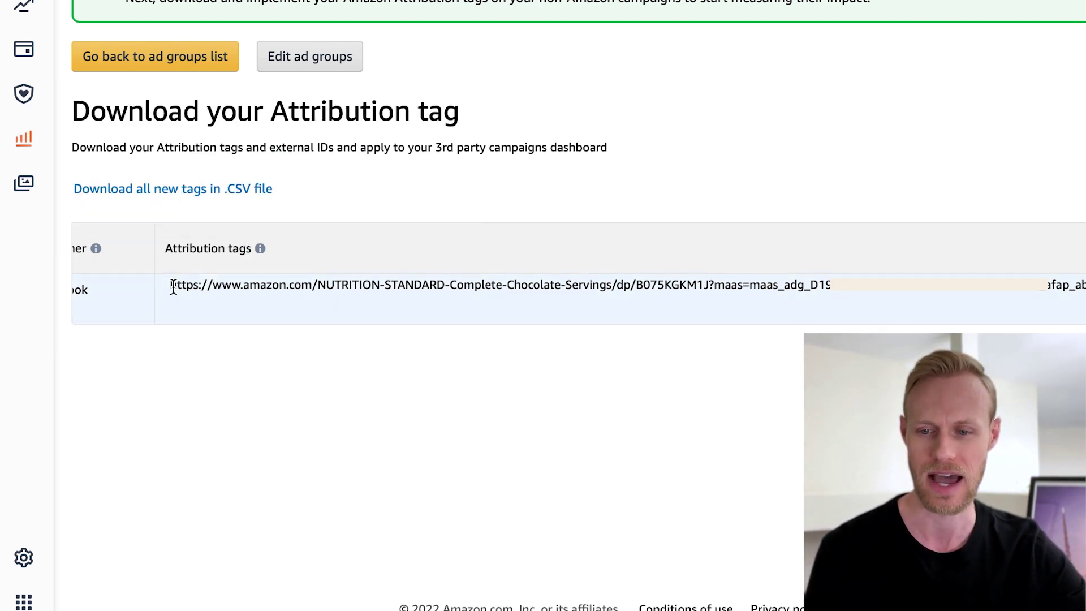
pyautogui.moveTo(169, 284); pyautogui.dragTo(1083, 285)
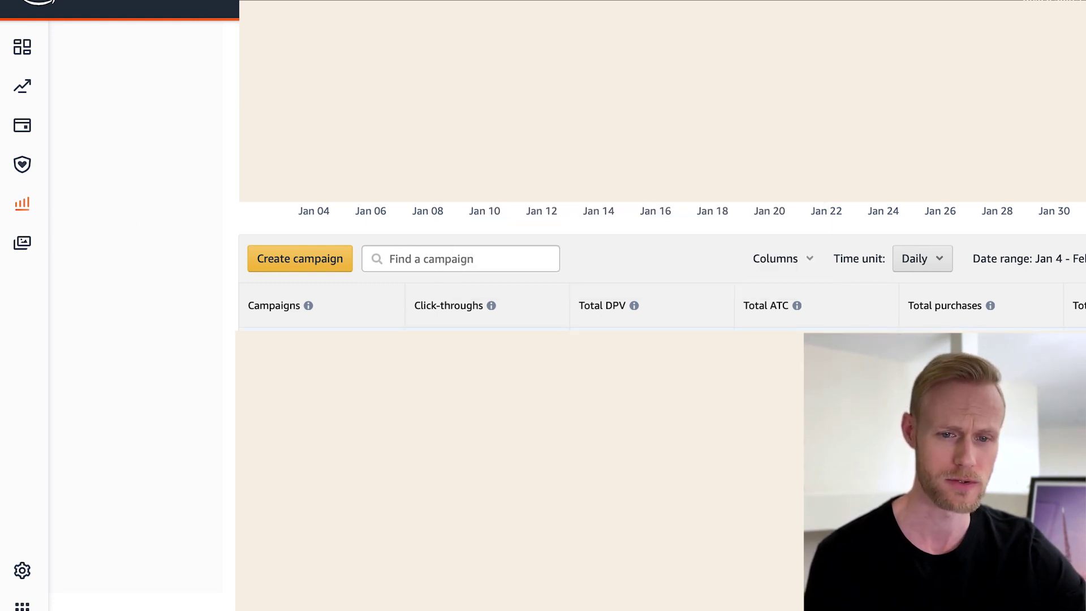
pyautogui.moveTo(636, 302)
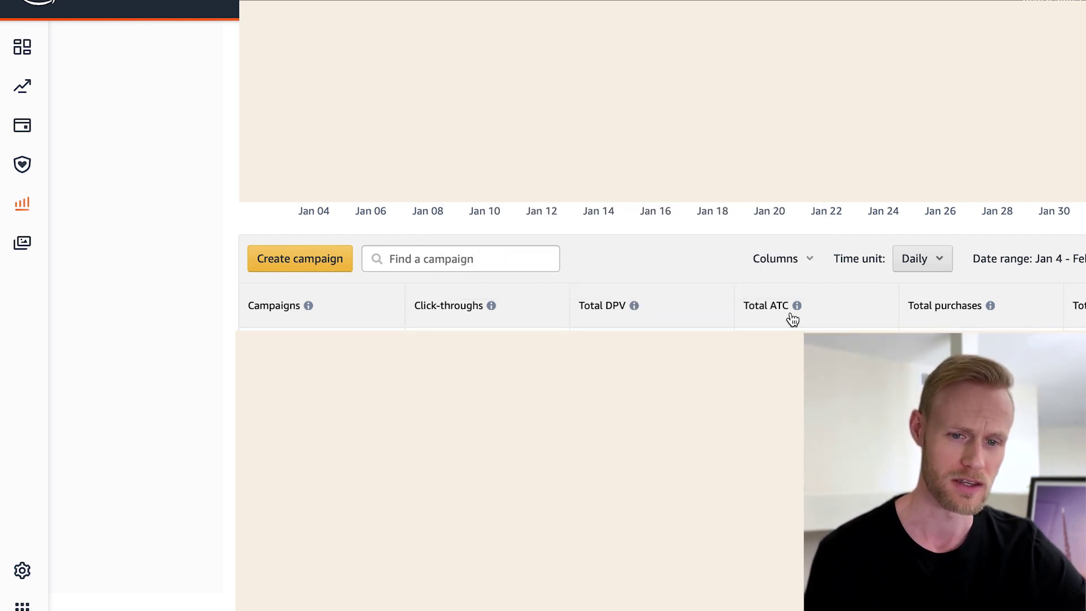
# - Go from the Amazon Attribution campaign overview to the Measurement & Reporting reports and start creating a new report
pyautogui.moveTo(801, 311)
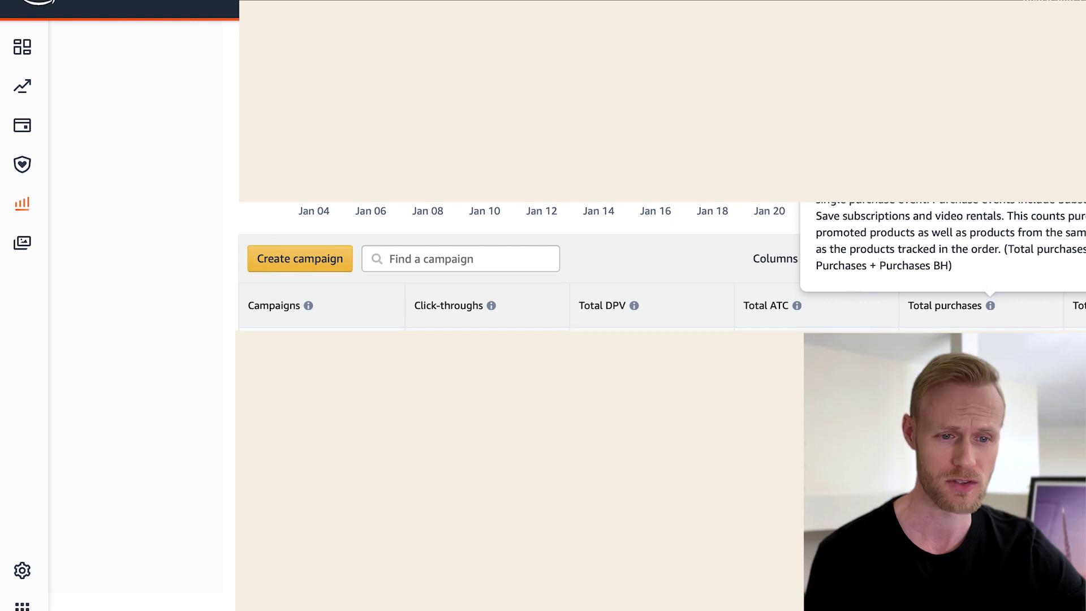
pyautogui.moveTo(1082, 305)
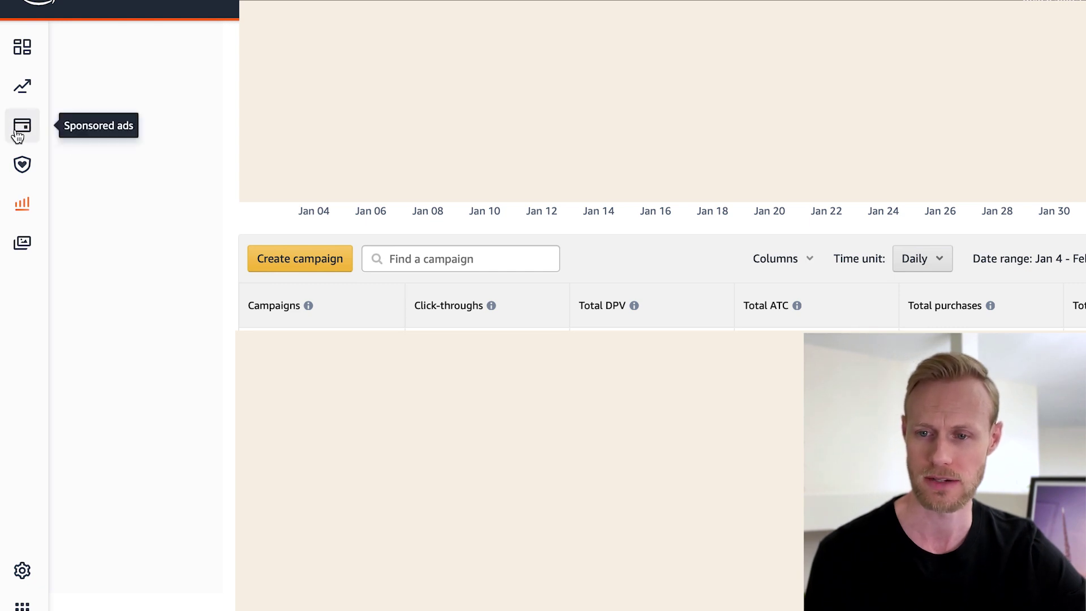
pyautogui.click(23, 205)
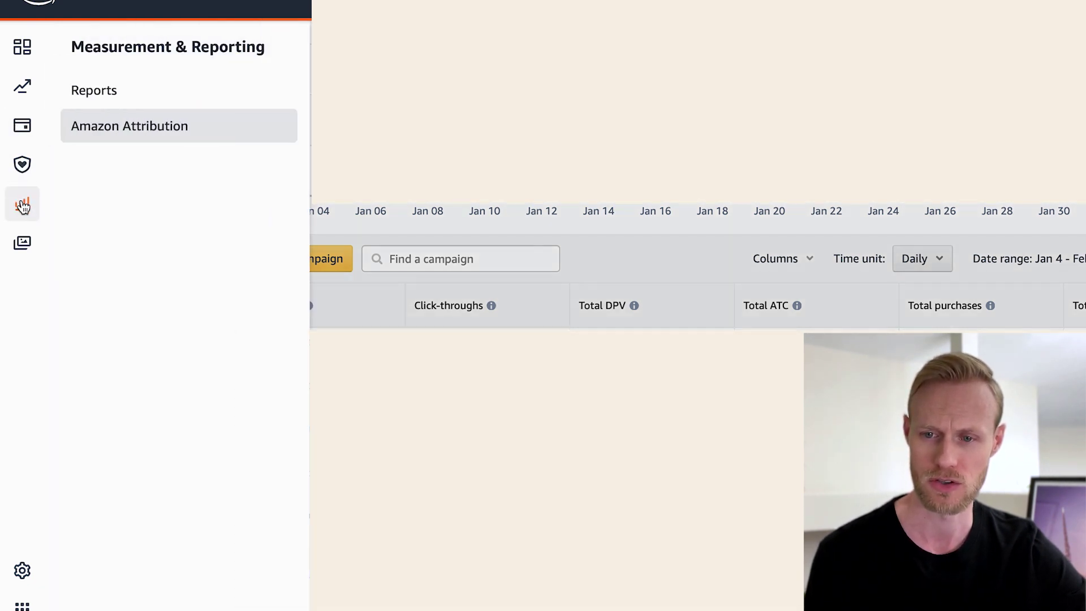
pyautogui.click(102, 92)
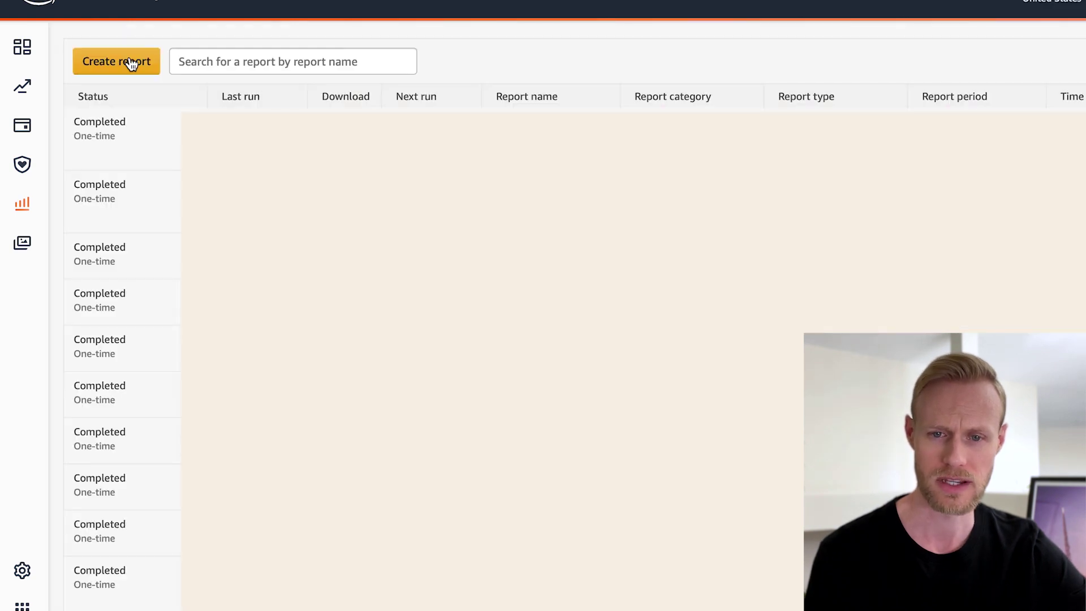
pyautogui.click(131, 63)
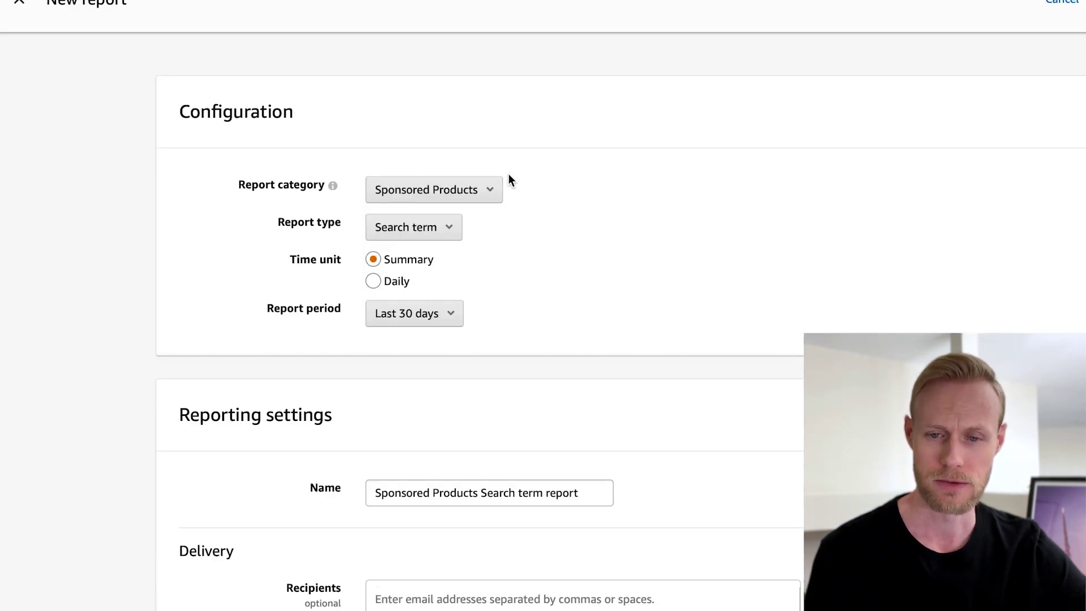
# - Set the new report's category to Amazon Attribution and check the available report types, keeping Channel publisher
pyautogui.click(487, 189)
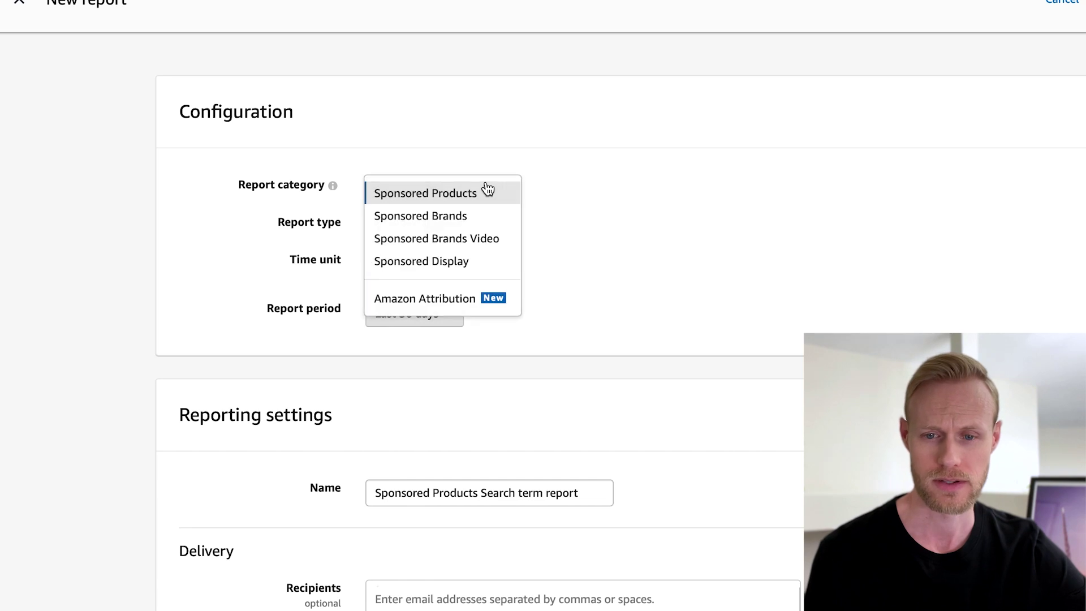
pyautogui.click(454, 302)
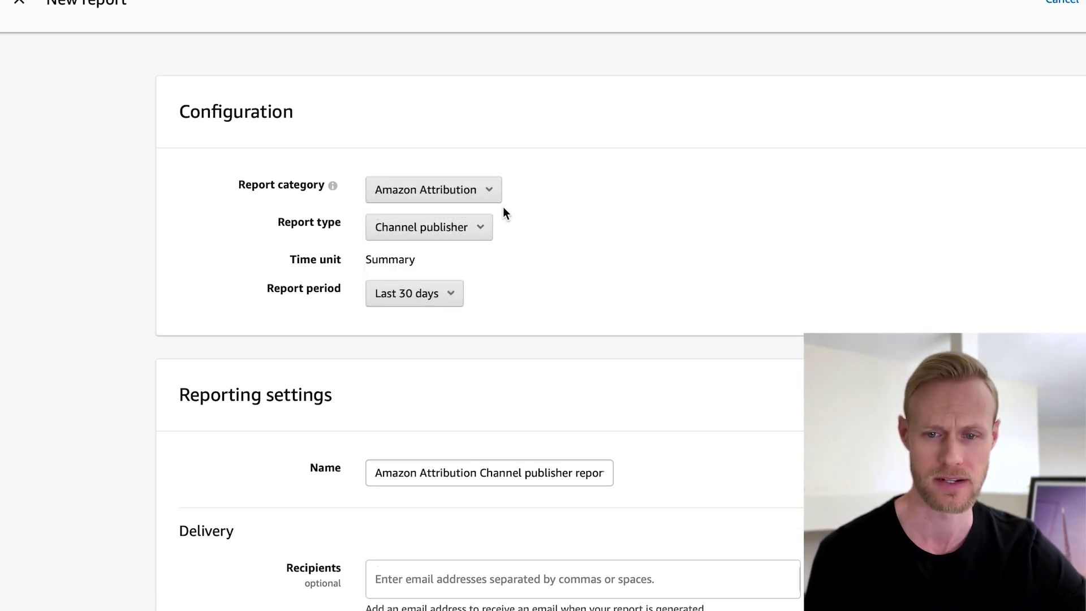
pyautogui.click(467, 227)
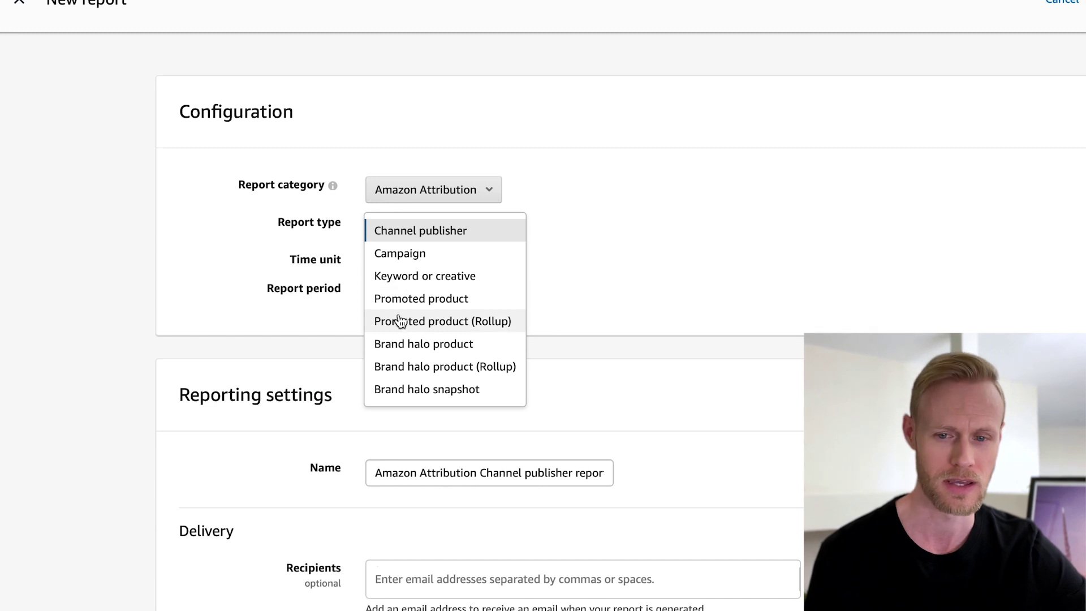
pyautogui.click(589, 238)
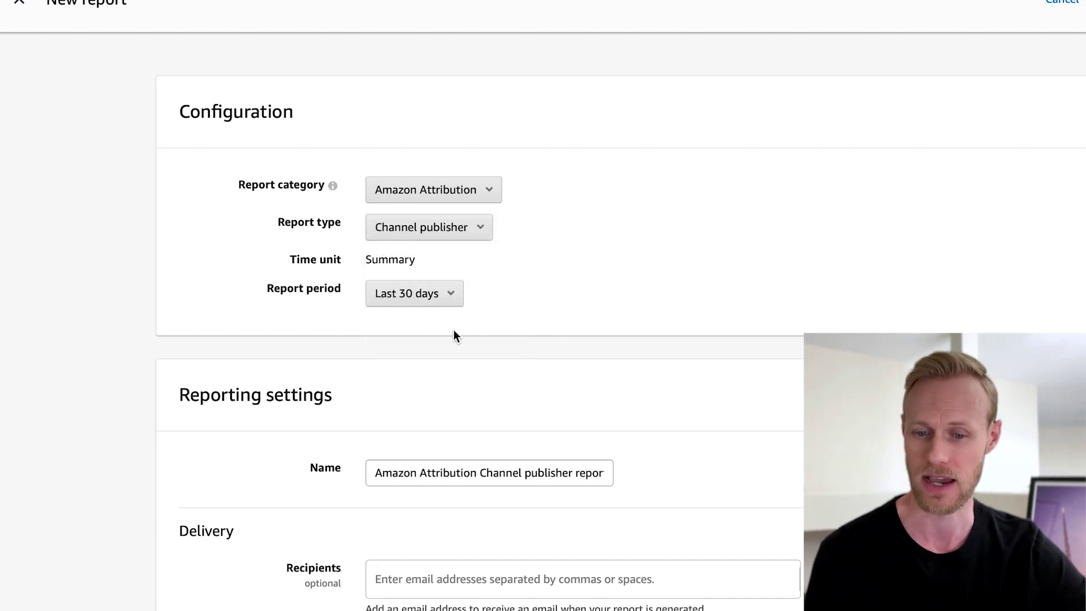